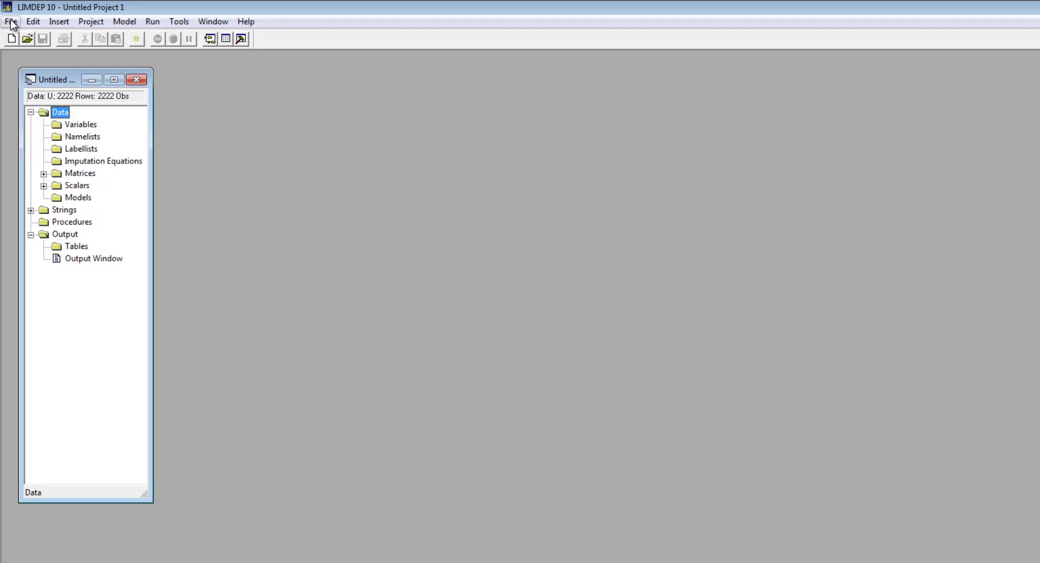
Open the dairy project from the Open Project file list, replacing the untitled project.
{"action": "left_click", "coordinate": [11, 22]}
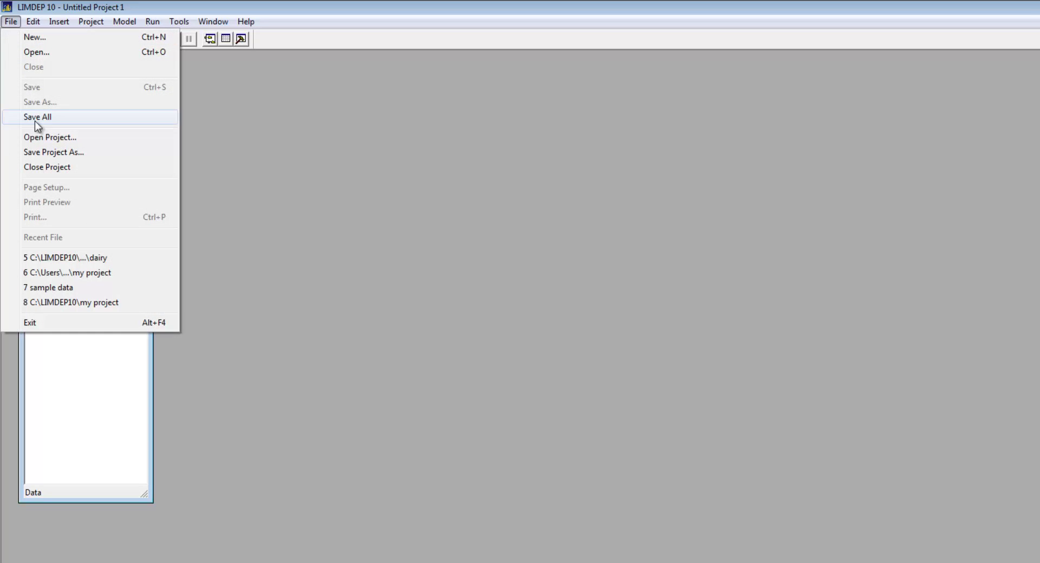
{"action": "left_click", "coordinate": [38, 138]}
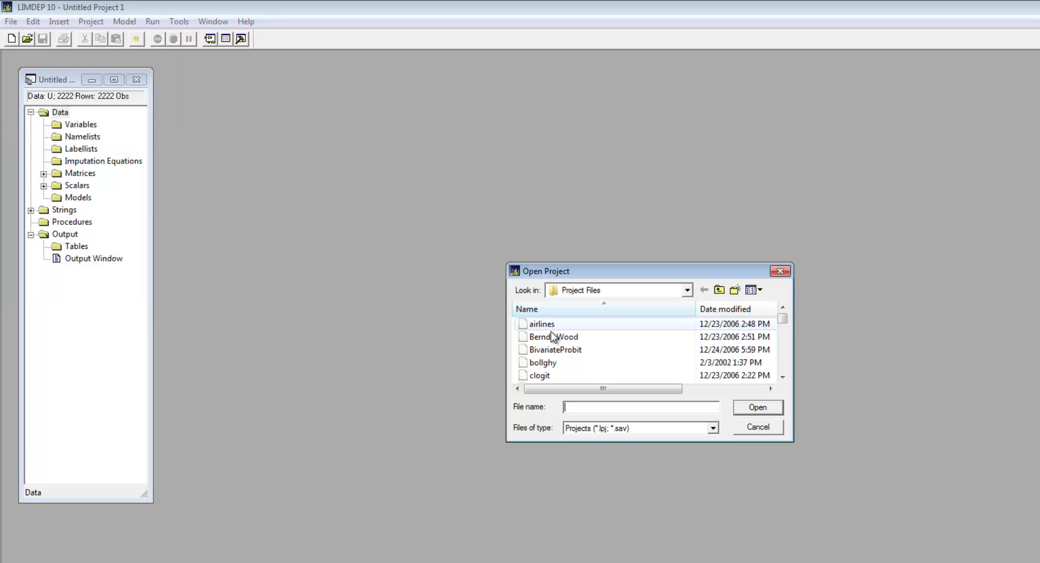
{"action": "left_click", "coordinate": [782, 376]}
{"action": "left_click", "coordinate": [783, 377]}
{"action": "left_click", "coordinate": [783, 376]}
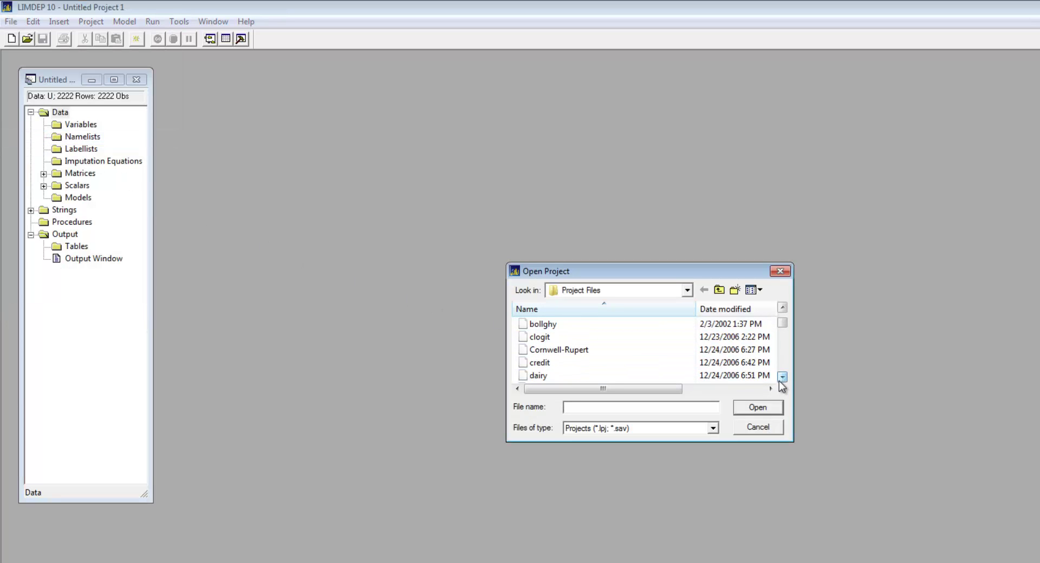
{"action": "double_click", "coordinate": [756, 376]}
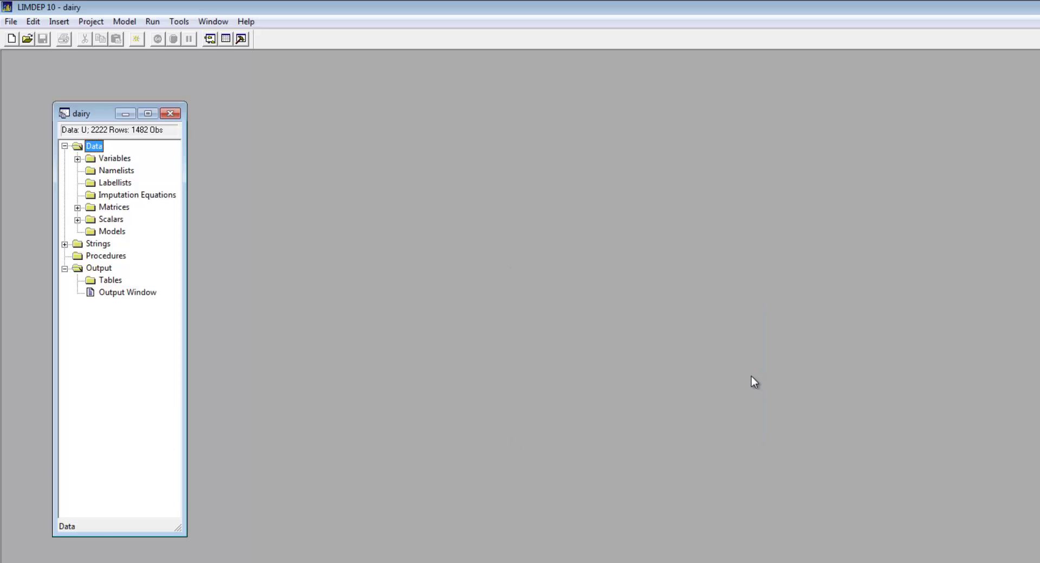
Expand the Variables node and show the FARM, YEAR, COWS, LAND, MILK, LABOR grid in the Data Editor.
{"action": "left_click", "coordinate": [78, 159]}
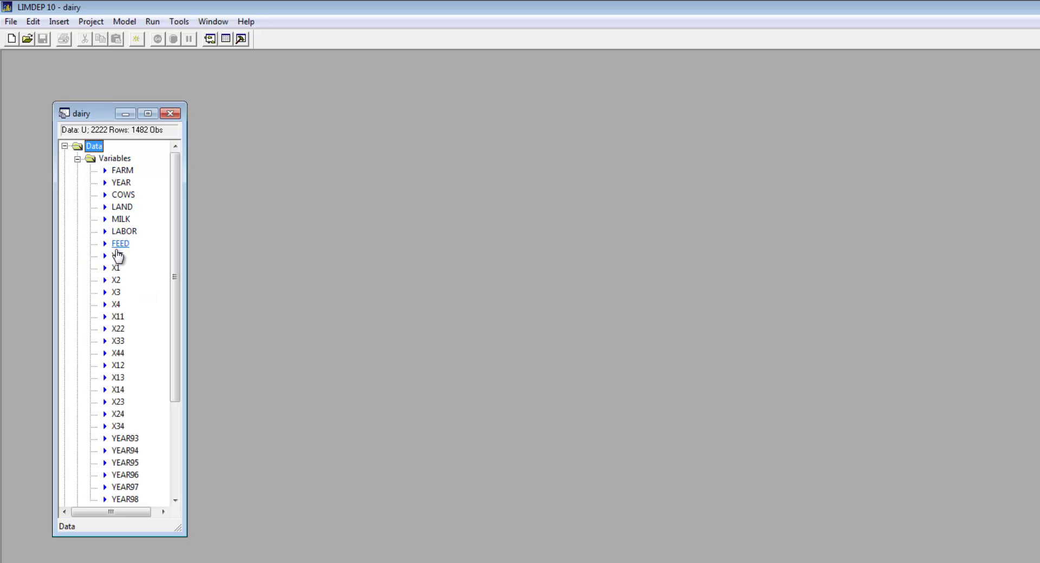
{"action": "left_click", "coordinate": [225, 39]}
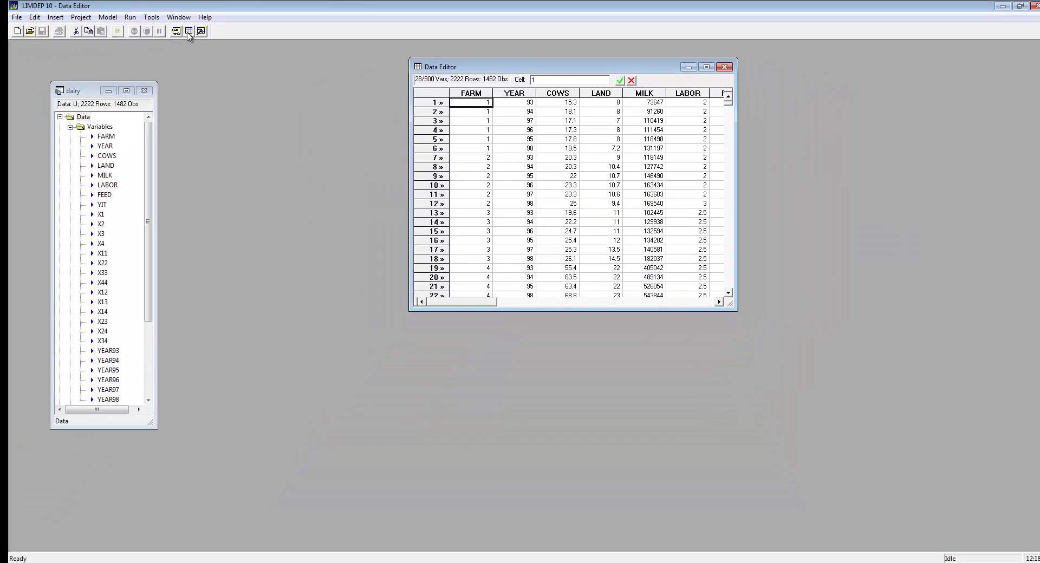
Create a new command document in Untitled 1 and enter SAMPLE ; 4-10 $.
{"action": "left_click", "coordinate": [17, 17]}
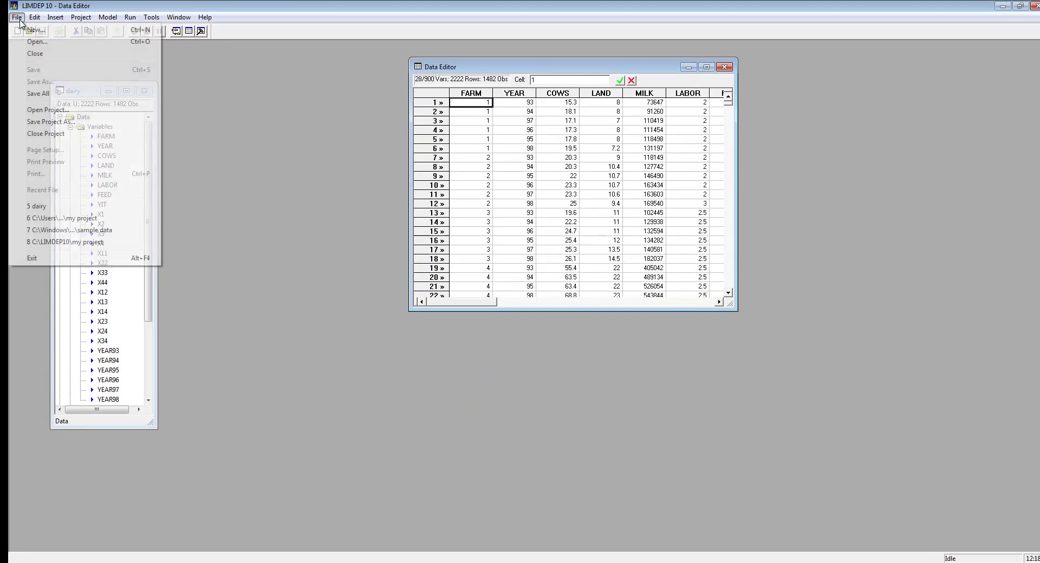
{"action": "left_click", "coordinate": [36, 30]}
{"action": "left_click", "coordinate": [135, 71]}
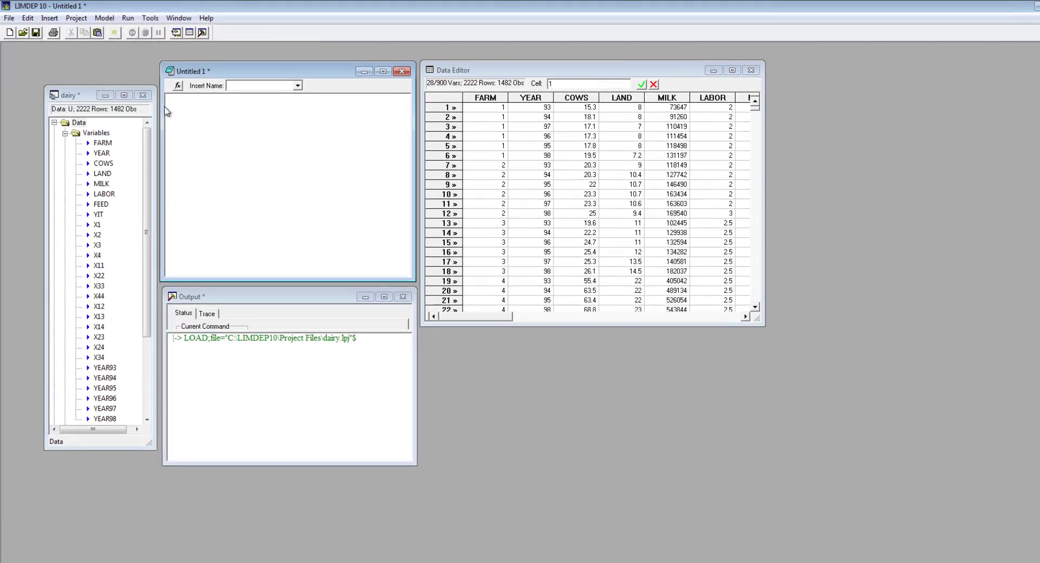
{"action": "type", "text": "SAMPLE "}
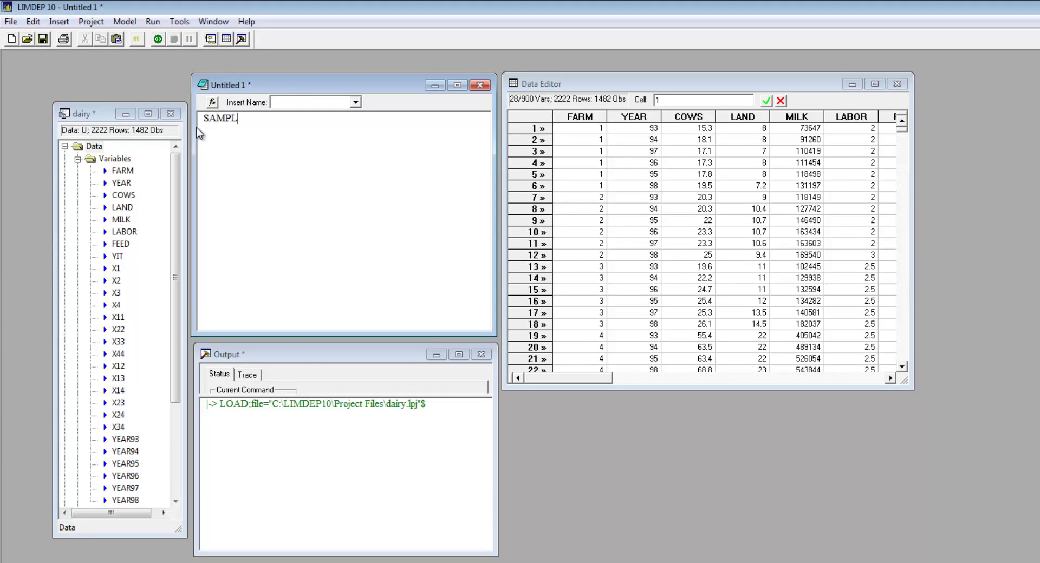
{"action": "type", "text": "; 4-10 $"}
Run SAMPLE ; 4-10 $ to cut the active sample to 7 observations.
{"action": "left_click", "coordinate": [153, 23]}
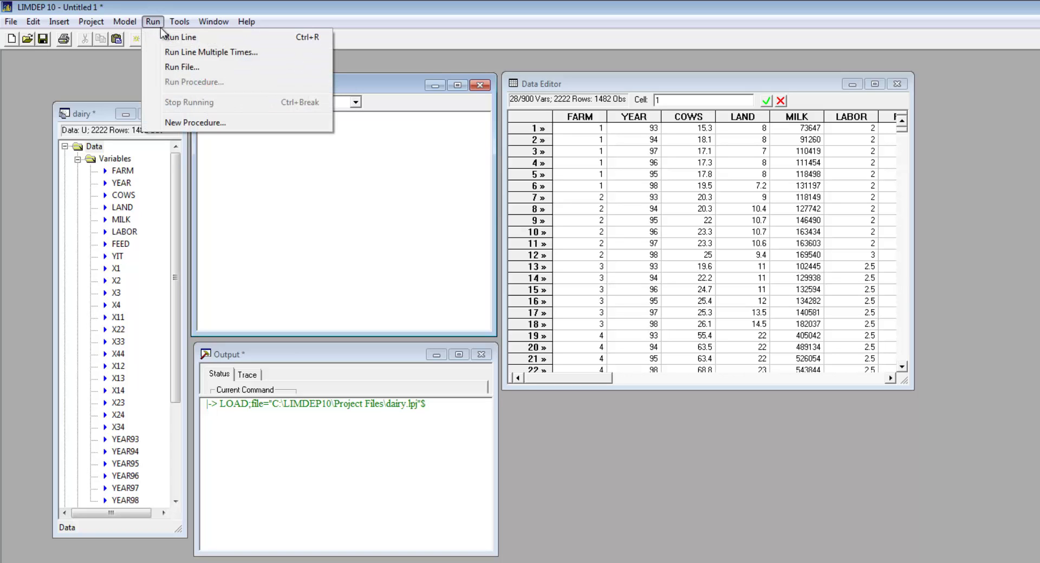
{"action": "left_click", "coordinate": [176, 39]}
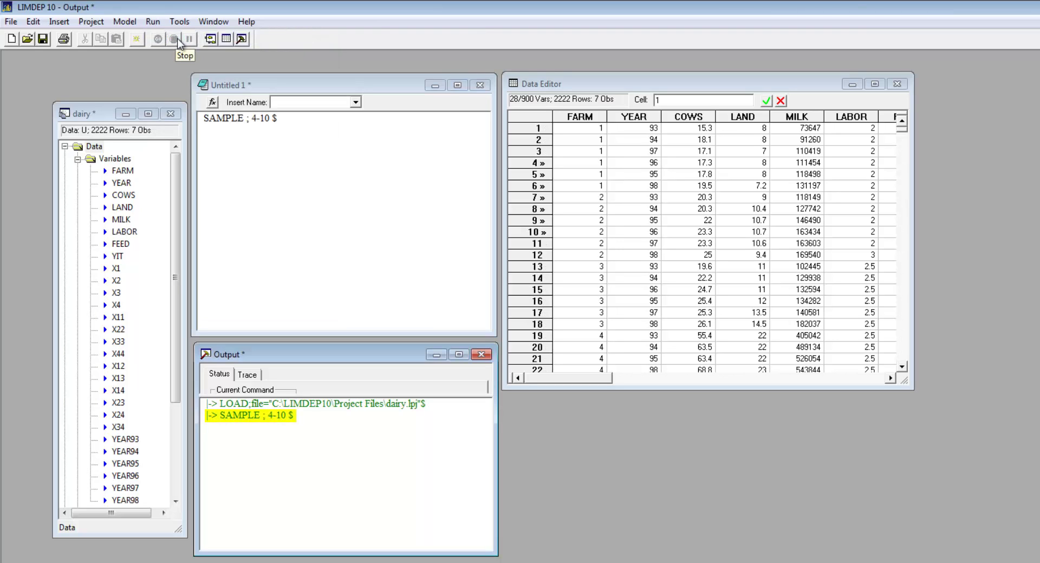
{"action": "left_click", "coordinate": [287, 120]}
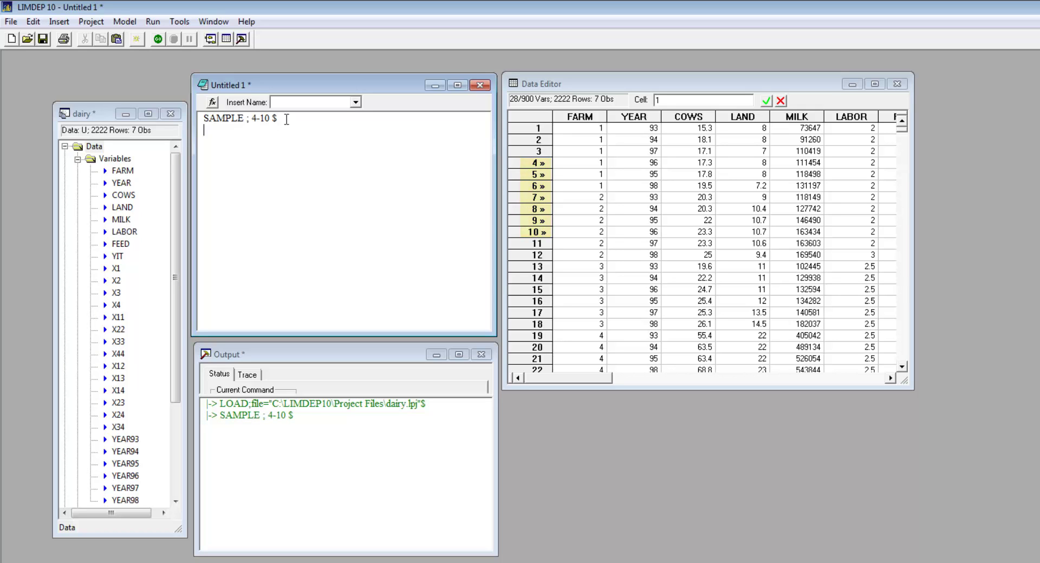
Add and run SAMPLE ; All $ on a new line to restore all 1482 observations.
{"action": "key", "text": "Return"}
{"action": "key", "text": "Return"}
{"action": "type", "text": "SAMPLE ; All $"}
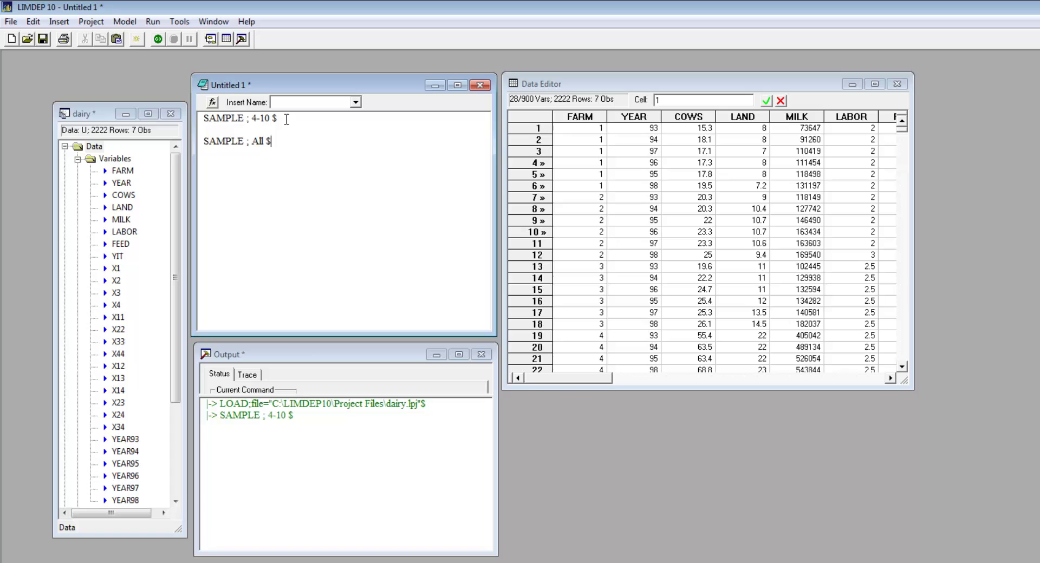
{"action": "key", "text": "ctrl+r"}
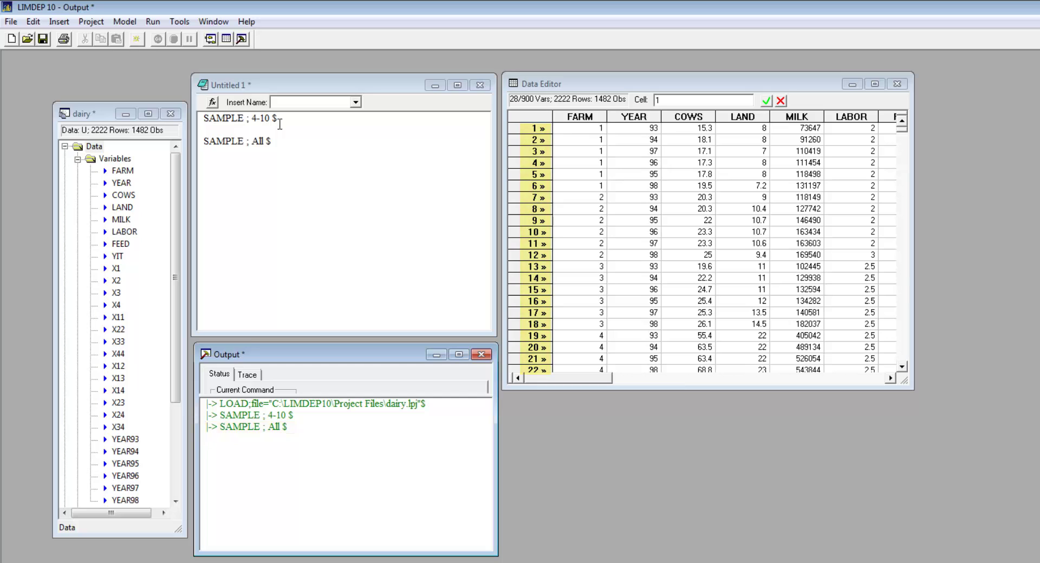
{"action": "left_click", "coordinate": [281, 142]}
Enter and run REJECT ; year # 93 $, leaving 247 year-93 observations.
{"action": "key", "text": "Return"}
{"action": "key", "text": "Return"}
{"action": "type", "text": "R"}
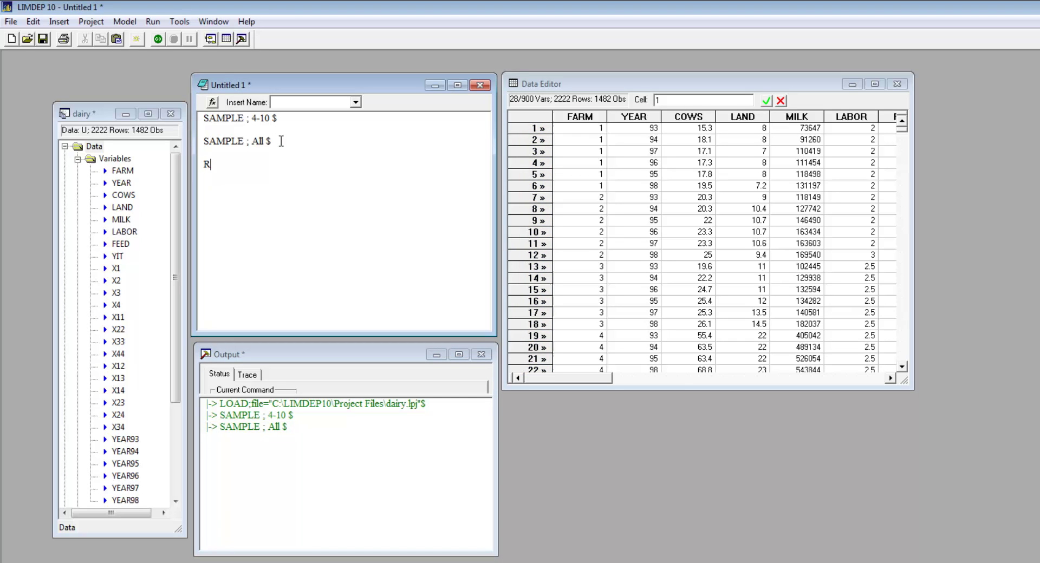
{"action": "type", "text": "EJECT ; condition $"}
{"action": "key", "text": "Left"}
{"action": "key", "text": "Left"}
{"action": "key", "text": "Left"}
{"action": "key", "text": "Left"}
{"action": "key", "text": "Left"}
{"action": "key", "text": "Left"}
{"action": "key", "text": "Left"}
{"action": "key", "text": "Left"}
{"action": "key", "text": "shift+Right"}
{"action": "key", "text": "shift+Right"}
{"action": "key", "text": "shift+Right"}
{"action": "key", "text": "shift+Right"}
{"action": "key", "text": "shift+Right"}
{"action": "key", "text": "shift+Right"}
{"action": "key", "text": "shift+Right"}
{"action": "key", "text": "shift+Right"}
{"action": "key", "text": "shift+Right"}
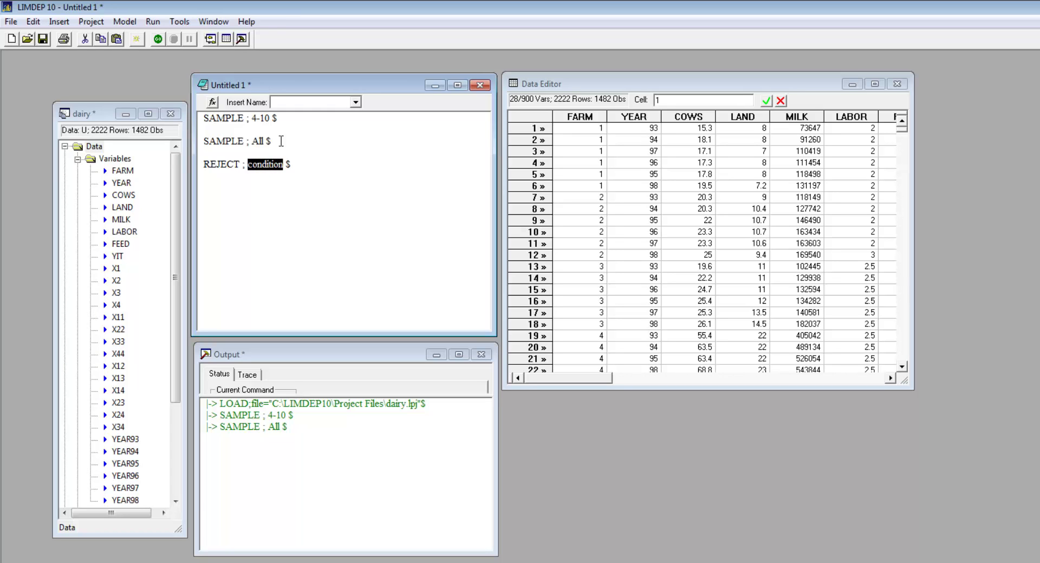
{"action": "type", "text": "year "}
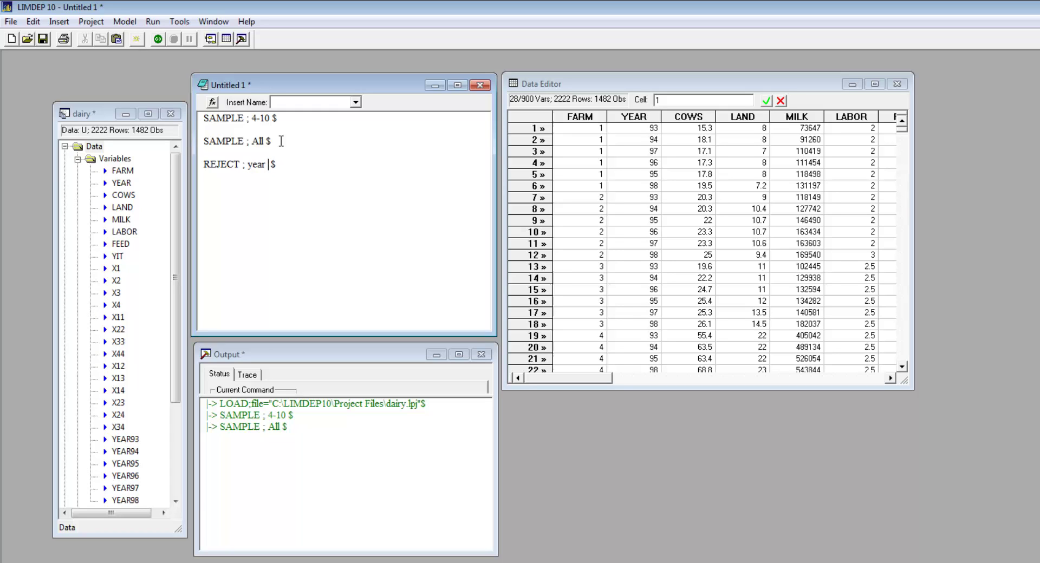
{"action": "type", "text": "# 93"}
{"action": "key", "text": "ctrl+r"}
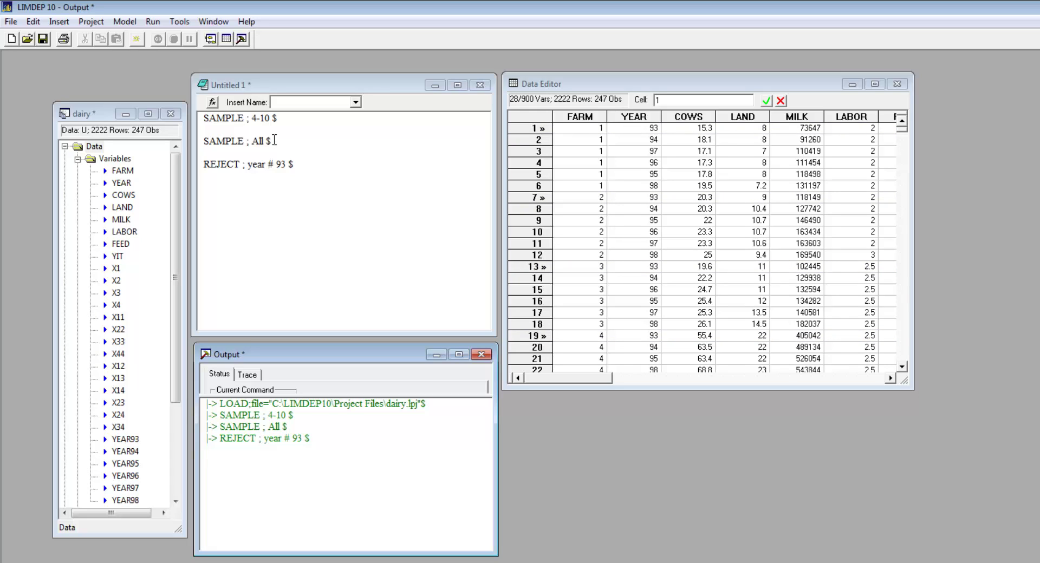
Restore the sample, run REJECT ; year # 93 & year # 94 $ (494 observations), then rerun SAMPLE ; All $.
{"action": "left_click", "coordinate": [274, 140]}
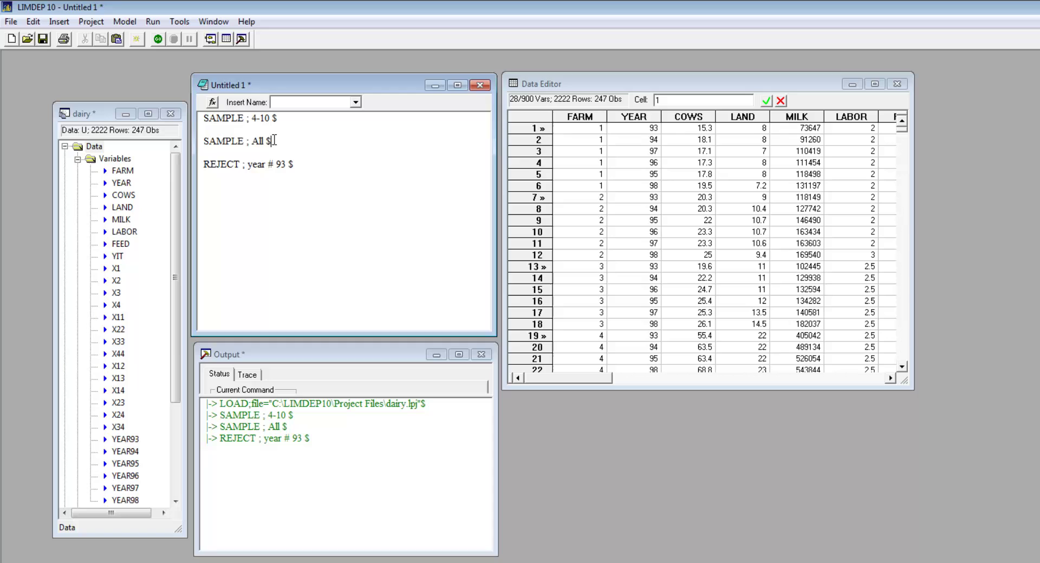
{"action": "key", "text": "ctrl+r"}
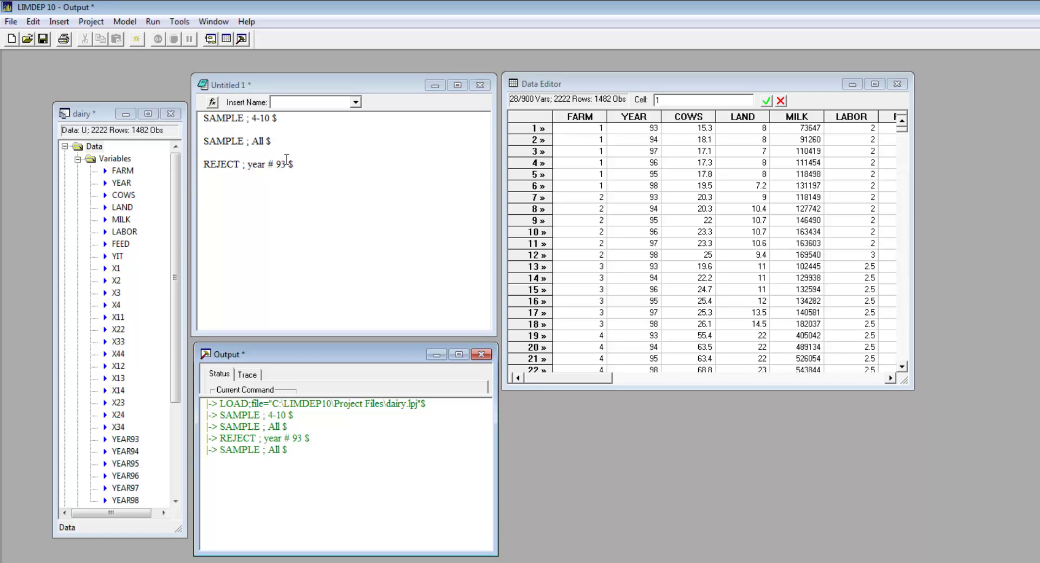
{"action": "left_click", "coordinate": [287, 161]}
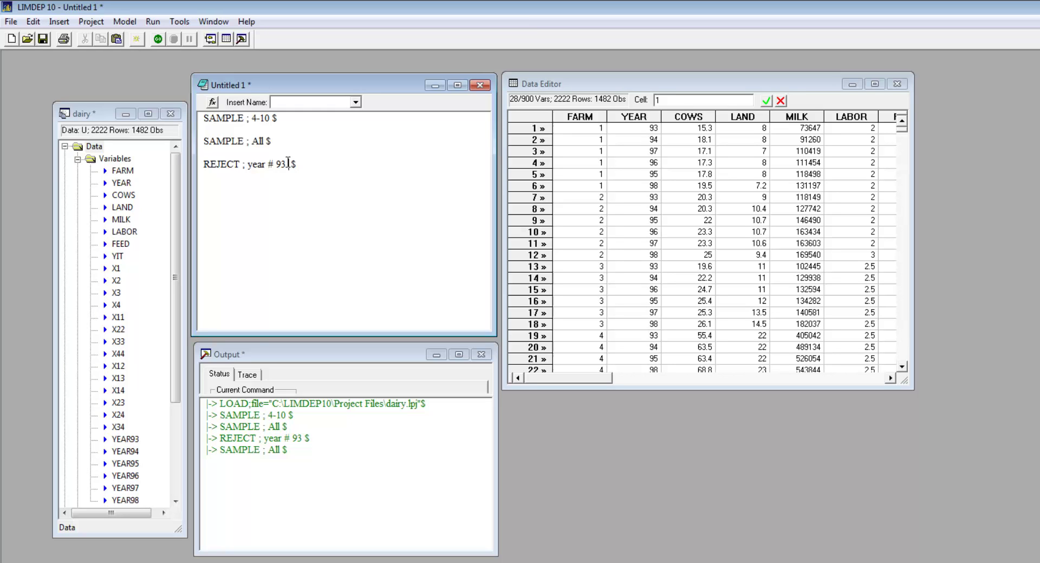
{"action": "type", "text": "& year "}
{"action": "type", "text": "# 9"}
{"action": "type", "text": "4"}
{"action": "key", "text": "ctrl+r"}
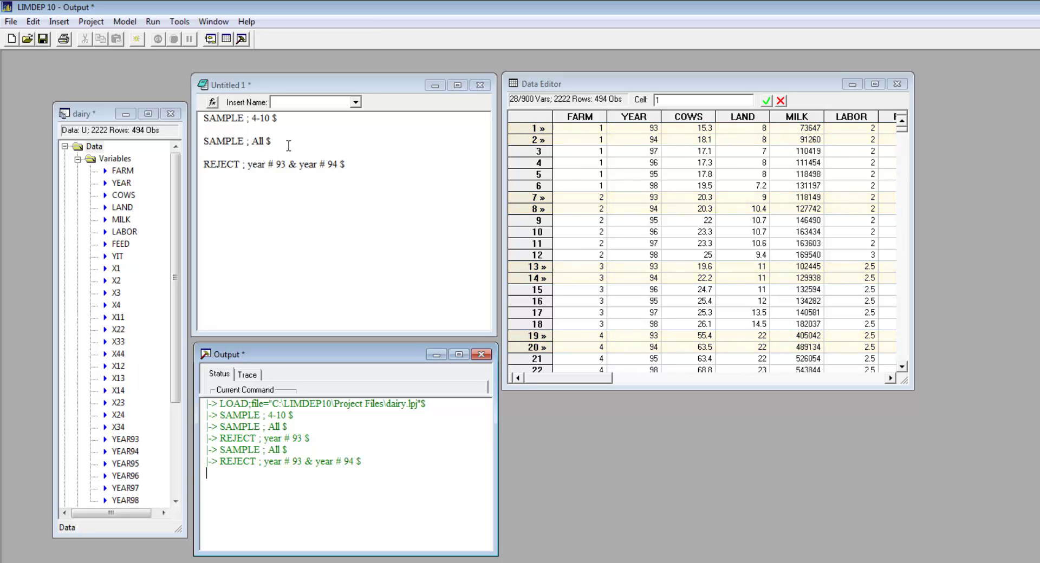
{"action": "left_click", "coordinate": [276, 140]}
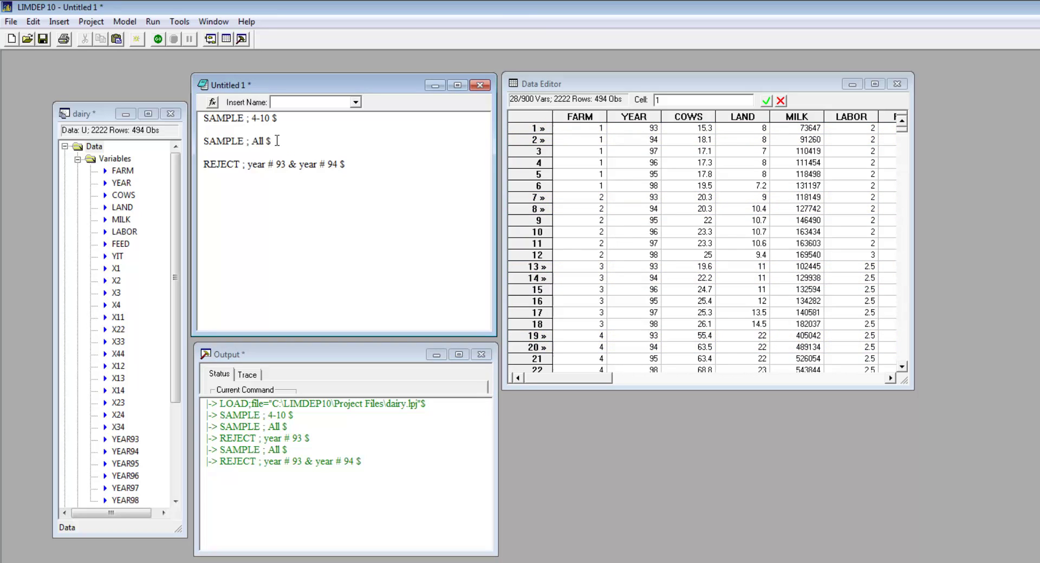
{"action": "key", "text": "ctrl+r"}
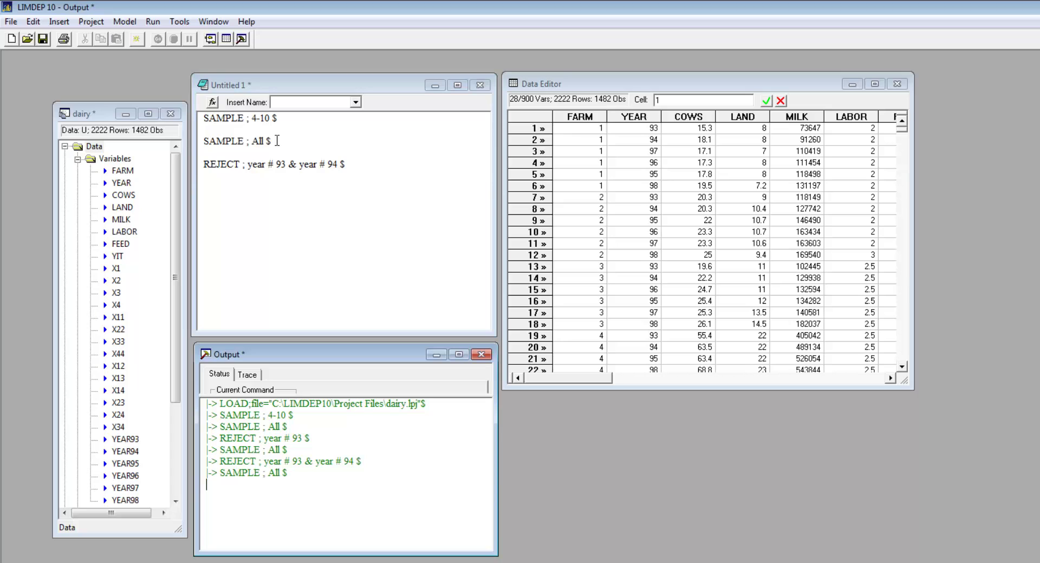
Add and run INCLUDE ; New ; year = 93 $ below the REJECT line, leaving 247 observations.
{"action": "left_click", "coordinate": [356, 171]}
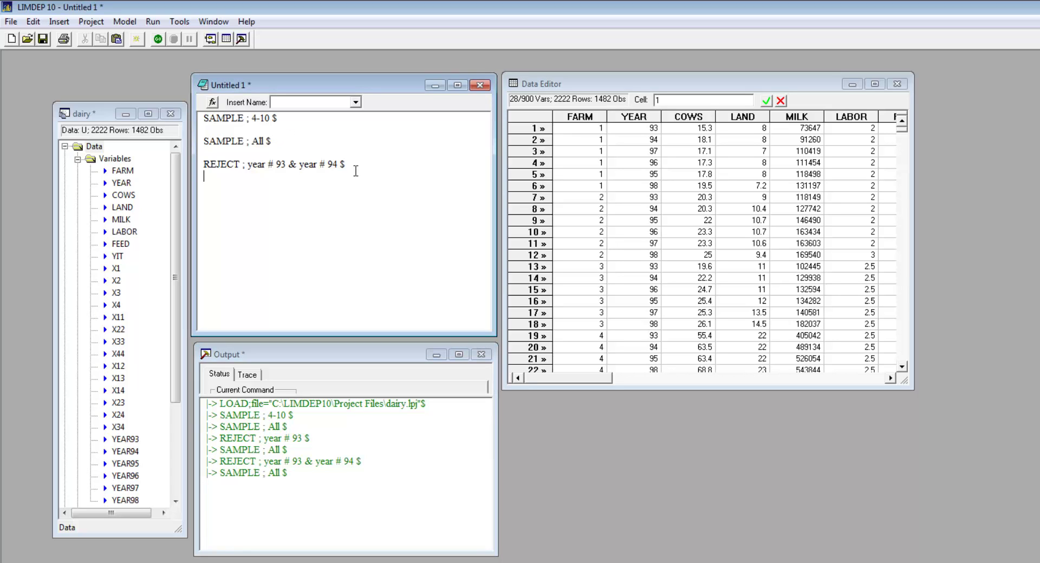
{"action": "key", "text": "Return"}
{"action": "type", "text": "INCLUDE ; New ; condition $"}
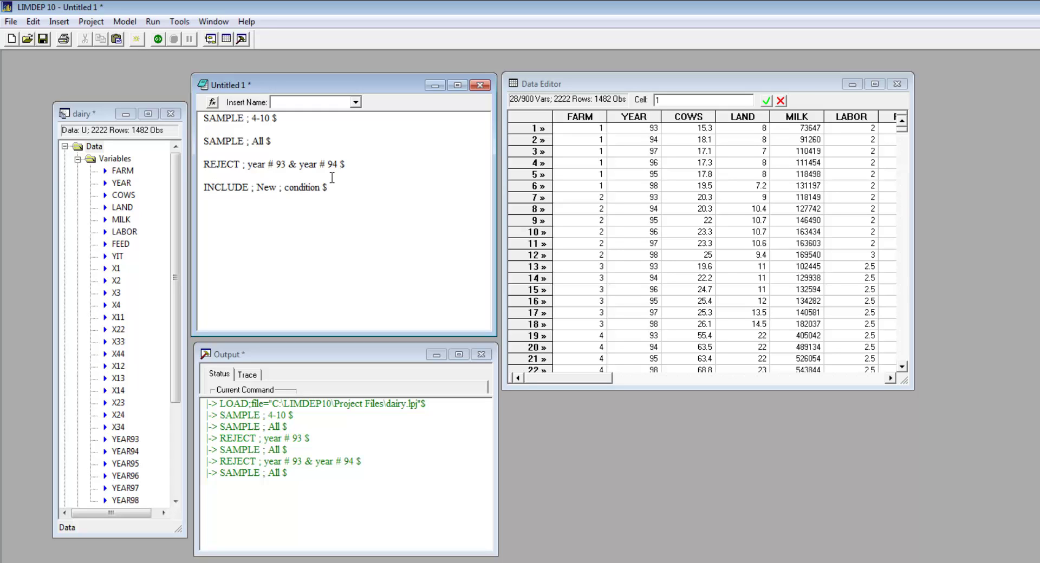
{"action": "left_click_drag", "start_coordinate": [324, 187], "coordinate": [285, 190]}
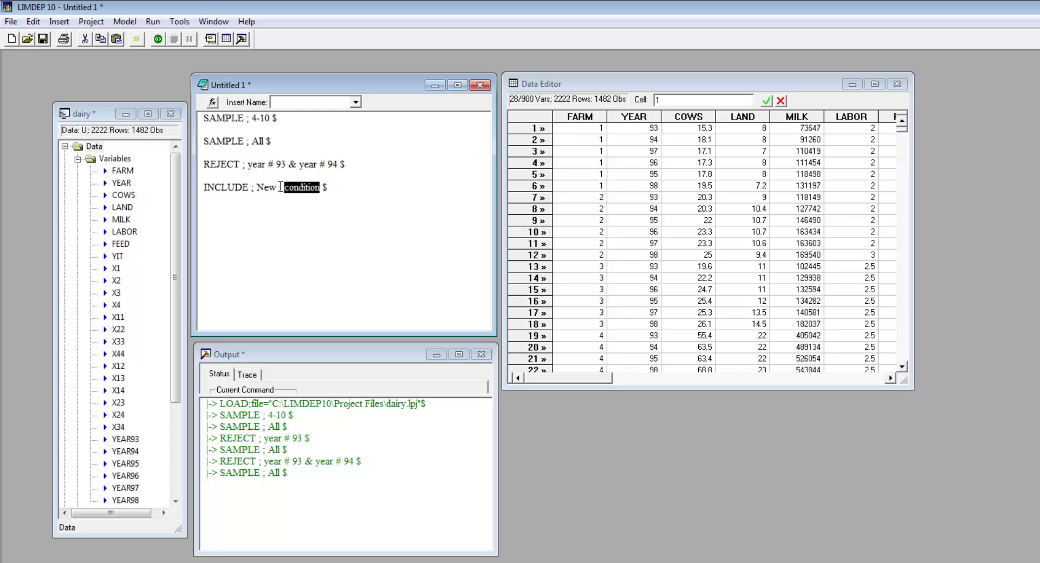
{"action": "type", "text": "year ="}
{"action": "type", "text": " 93"}
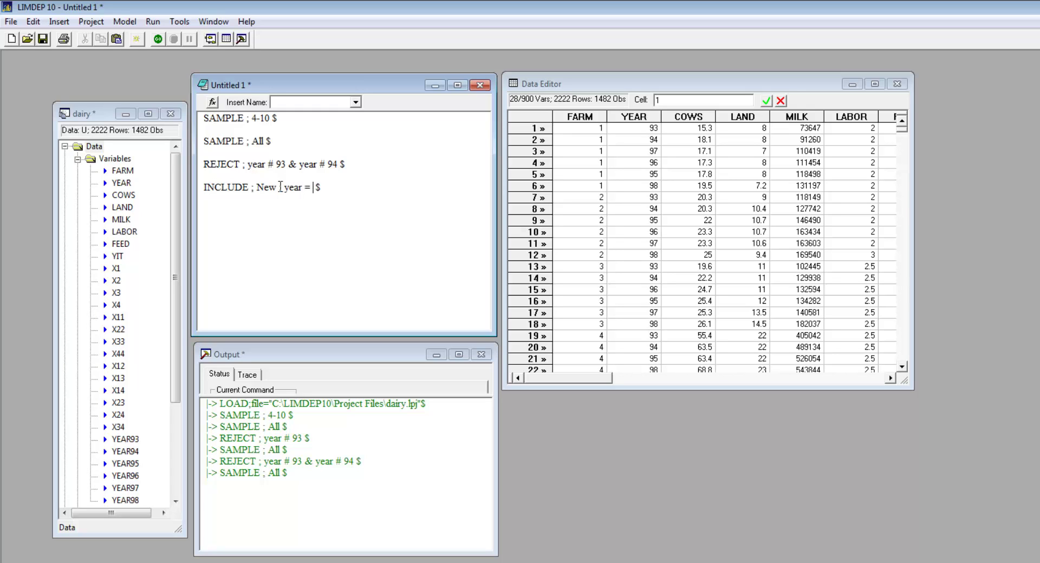
{"action": "key", "text": "ctrl+r"}
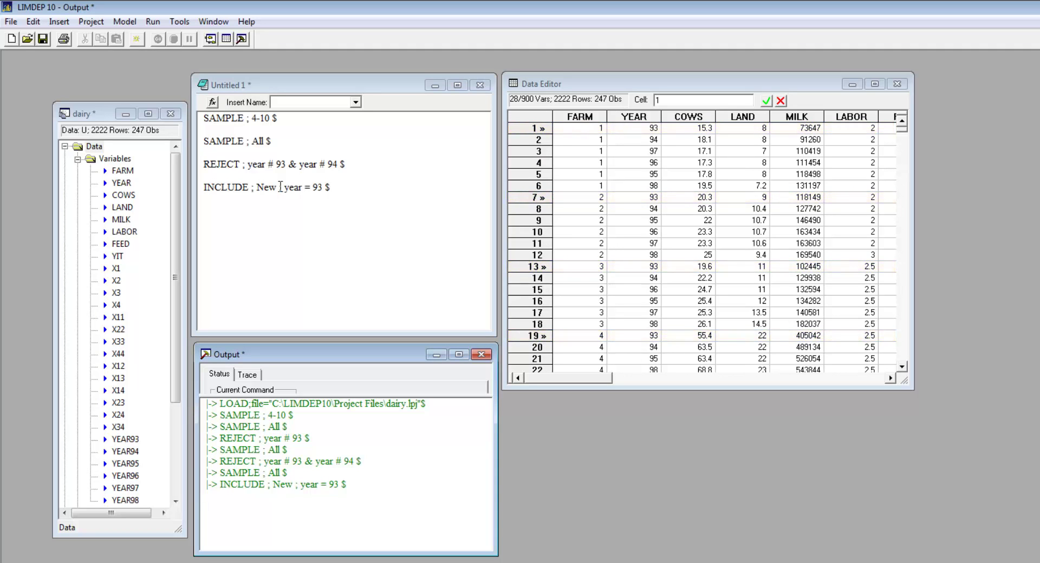
Rerun SAMPLE ; All $, then paste REGRESS ; If [ year = 93 ] ; Lhs = yit ; Rhs = one,x1,x2,x3,x4 $.
{"action": "left_click", "coordinate": [275, 139]}
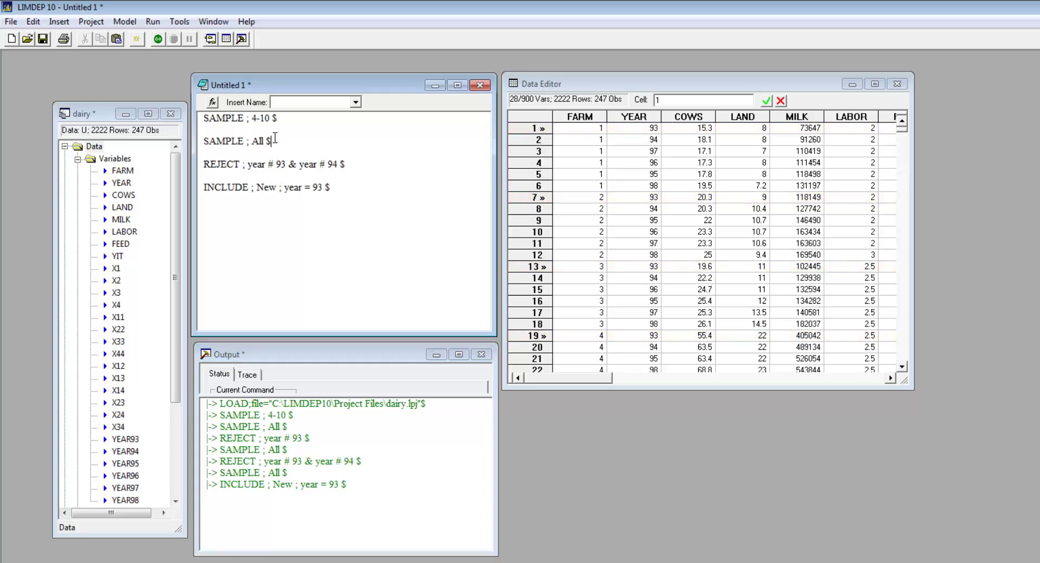
{"action": "key", "text": "ctrl+r"}
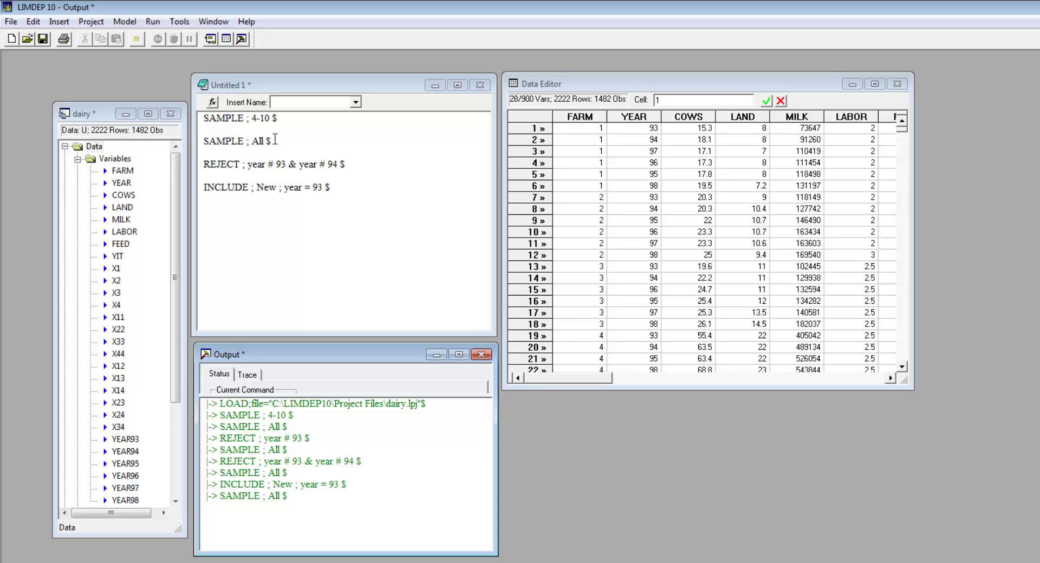
{"action": "left_click", "coordinate": [336, 185]}
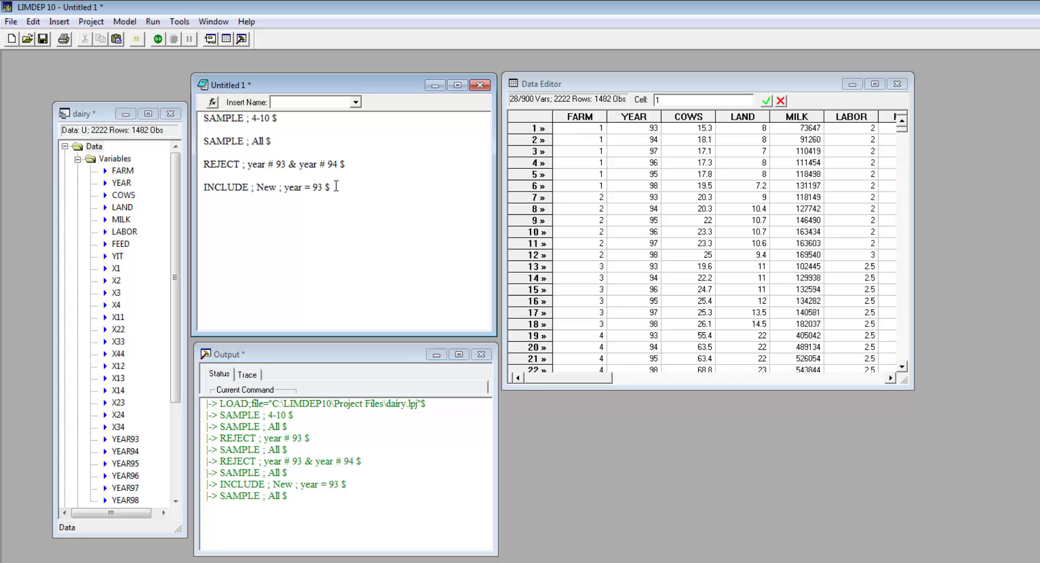
{"action": "key", "text": "Return"}
{"action": "key", "text": "Return"}
{"action": "type", "text": "REGRESS ; If [ year = 93 ] ; Lhs = yit ; Rhs = one,x1,x2,x3,x4 $"}
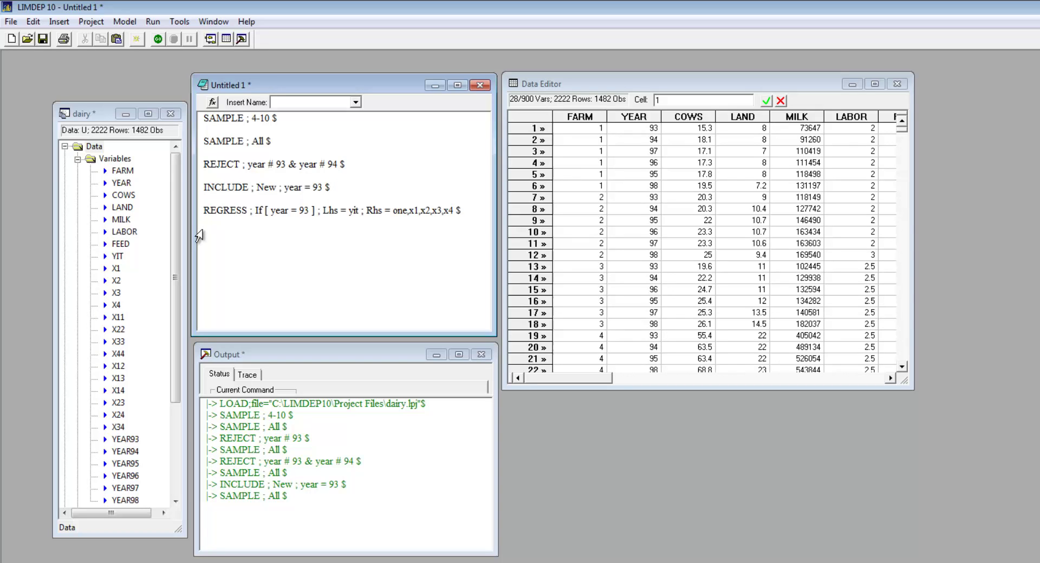
Paste REJECT ; year # 93 $, REGRESS ; Lhs = yit ; Rhs = one,x1,x2,x3,x4 $ and SAMPLE ; All $.
{"action": "type", "text": "REJECT ; year # 93 $ REGRESS ; Lhs = yit ; Rhs = one,x1,x2,x3,x4 $ SAMPLE ; All $"}
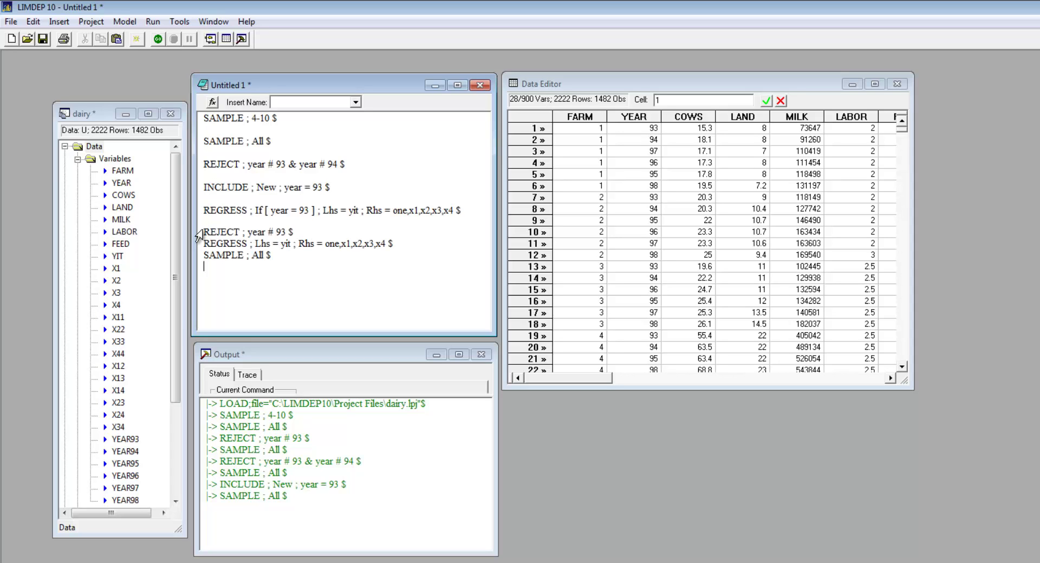